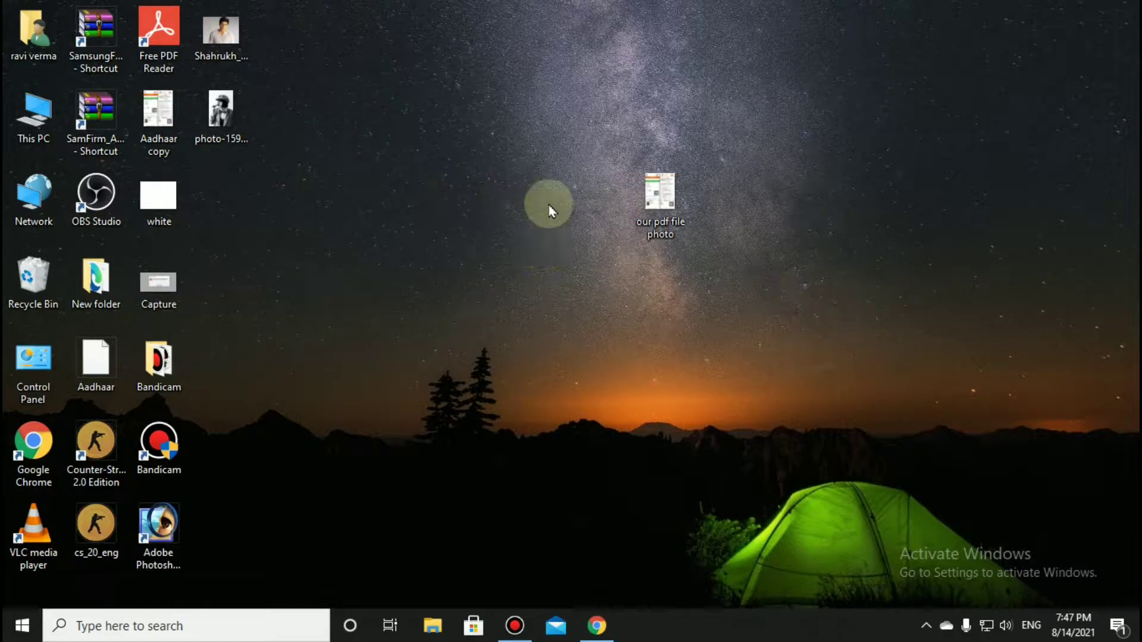
# Step: Drag the portrait JPG from the top icon row to mid-desktop and select it
pyautogui.moveTo(224, 31)
pyautogui.mouseDown()
pyautogui.moveTo(429, 189)
pyautogui.moveTo(409, 186)
pyautogui.mouseUp()
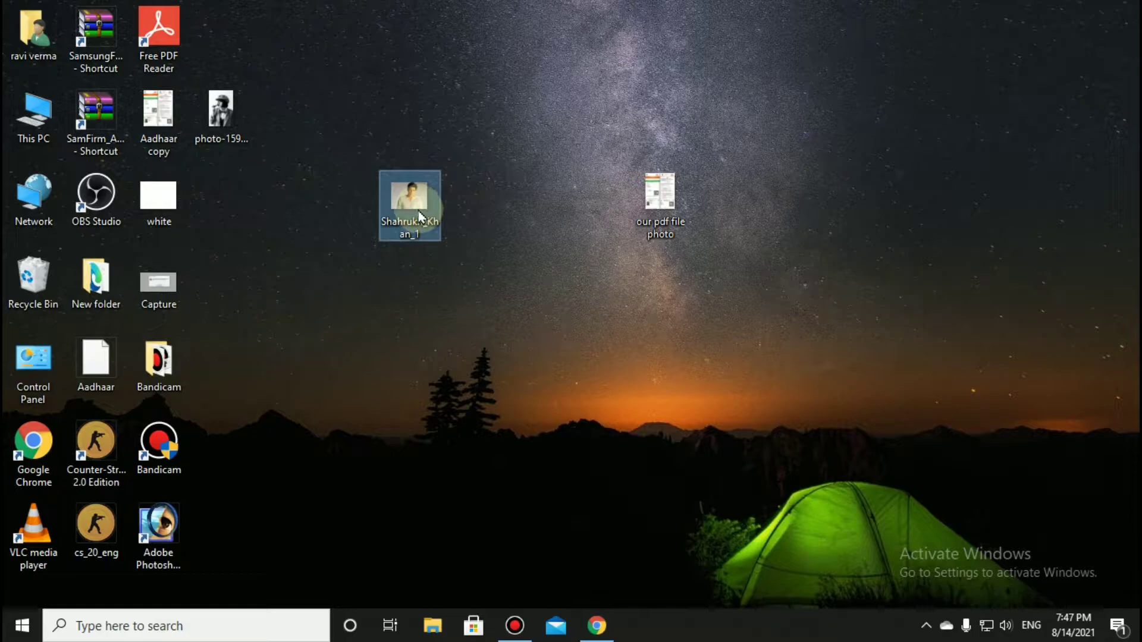
pyautogui.moveTo(409, 205)
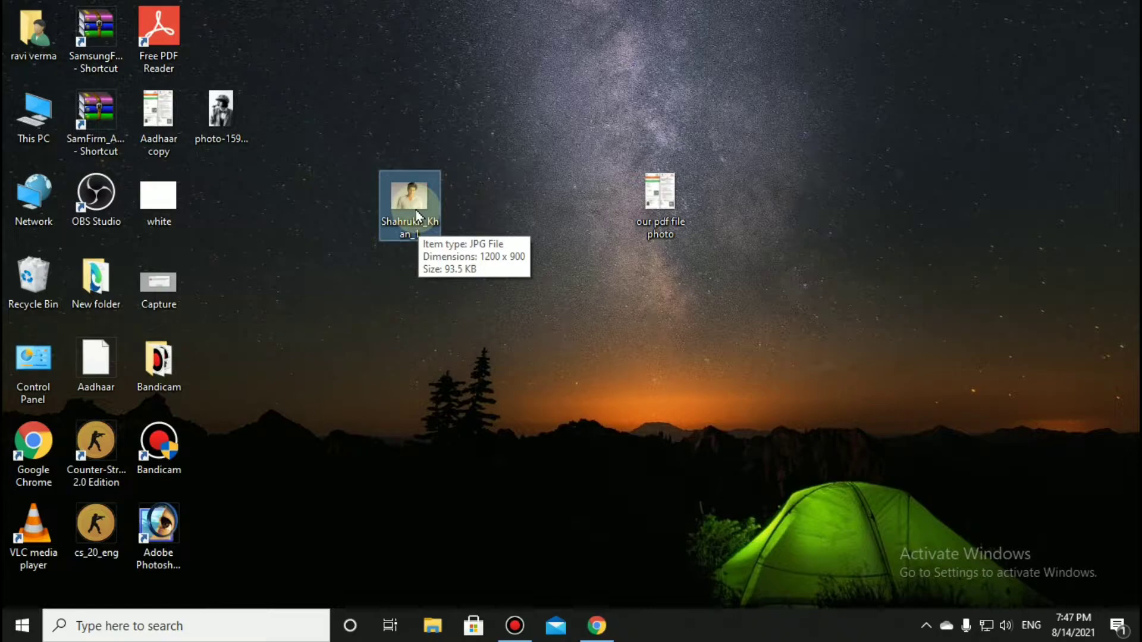
pyautogui.moveTo(326, 132); pyautogui.dragTo(475, 309)
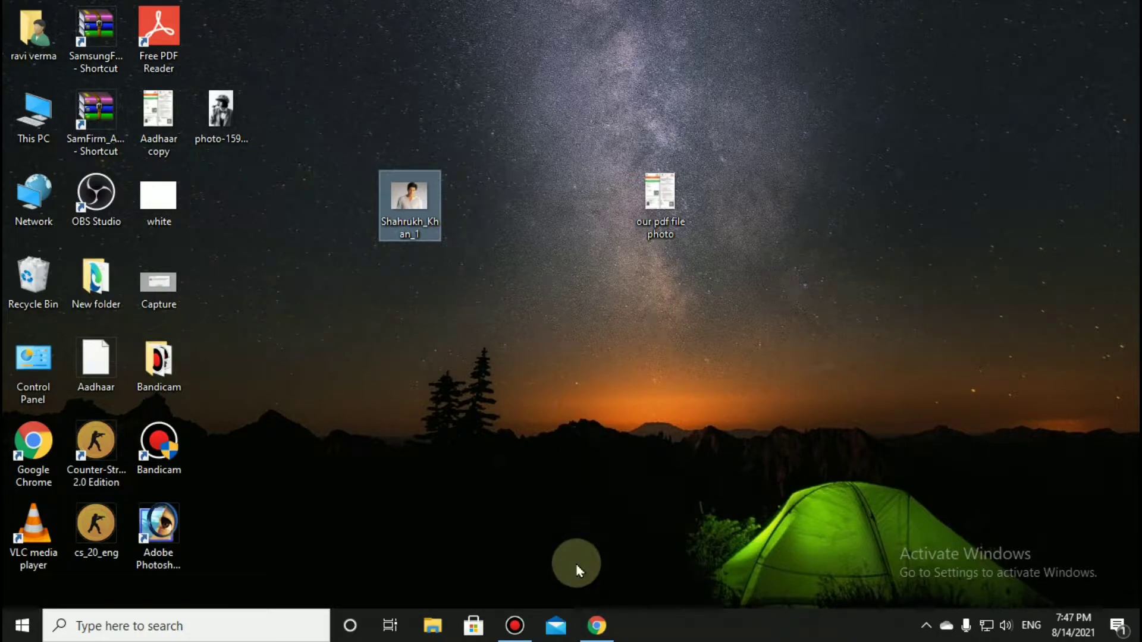
# Step: Launch Adobe Photoshop 7.0 from a Start search for 'phot'
pyautogui.click(22, 625)
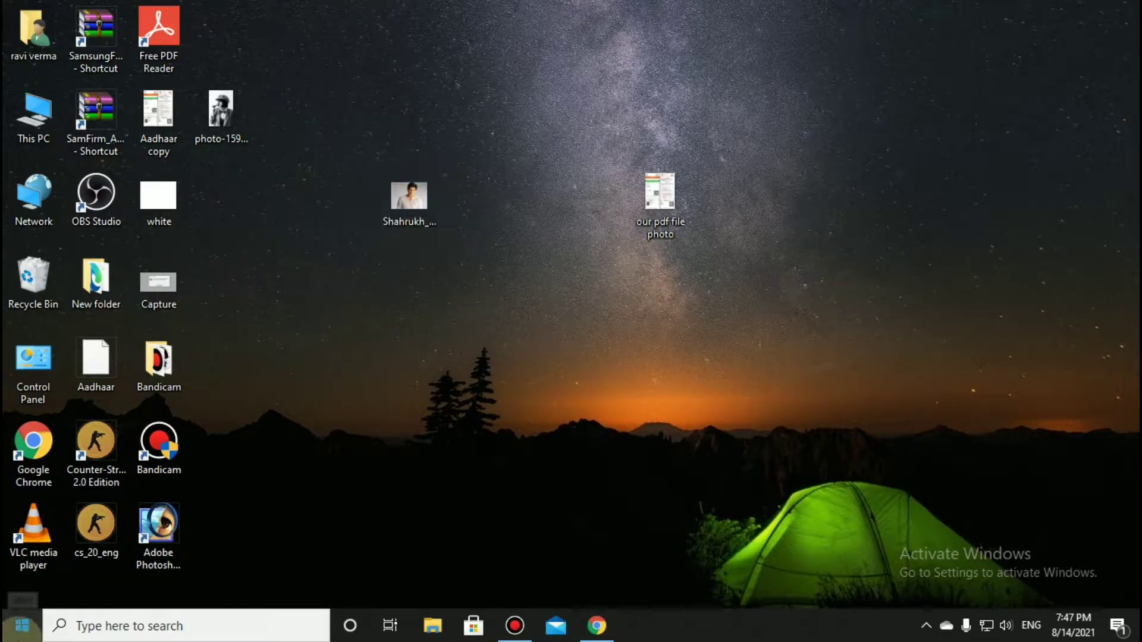
pyautogui.write('phot')
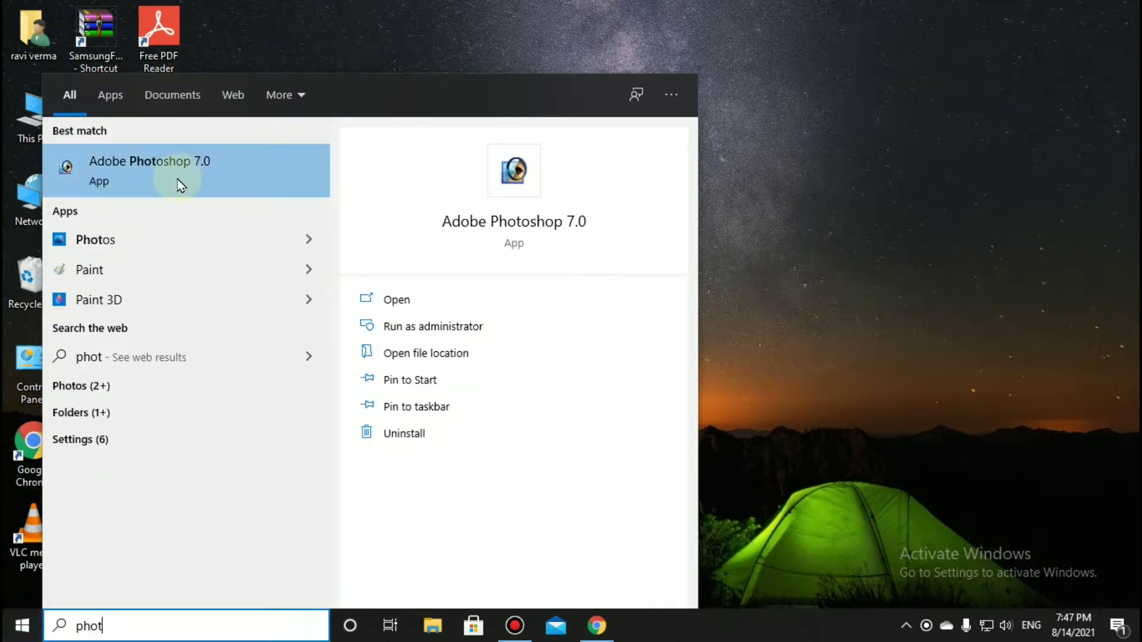
pyautogui.click(177, 179)
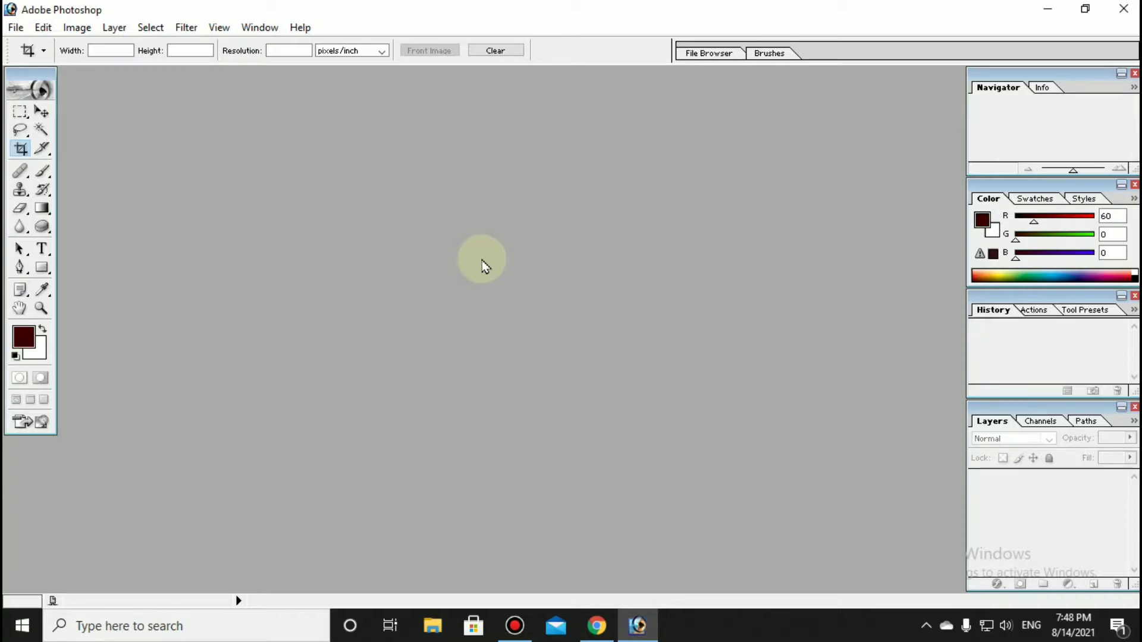
# Step: Open the portrait JPG from the Desktop through File > Open
pyautogui.click(15, 27)
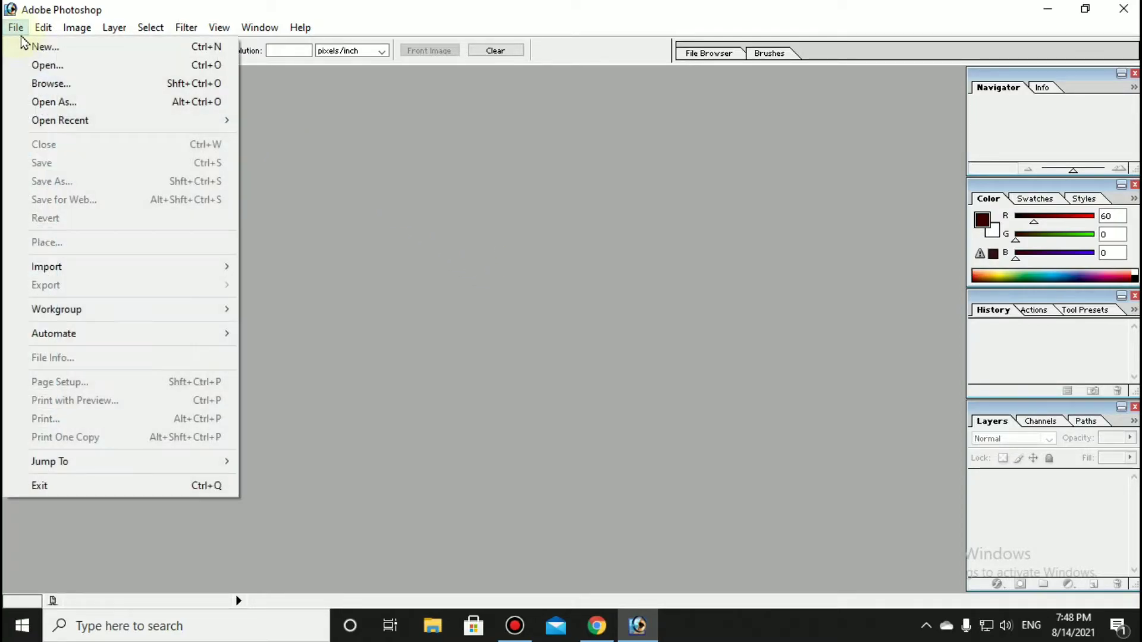
pyautogui.click(59, 71)
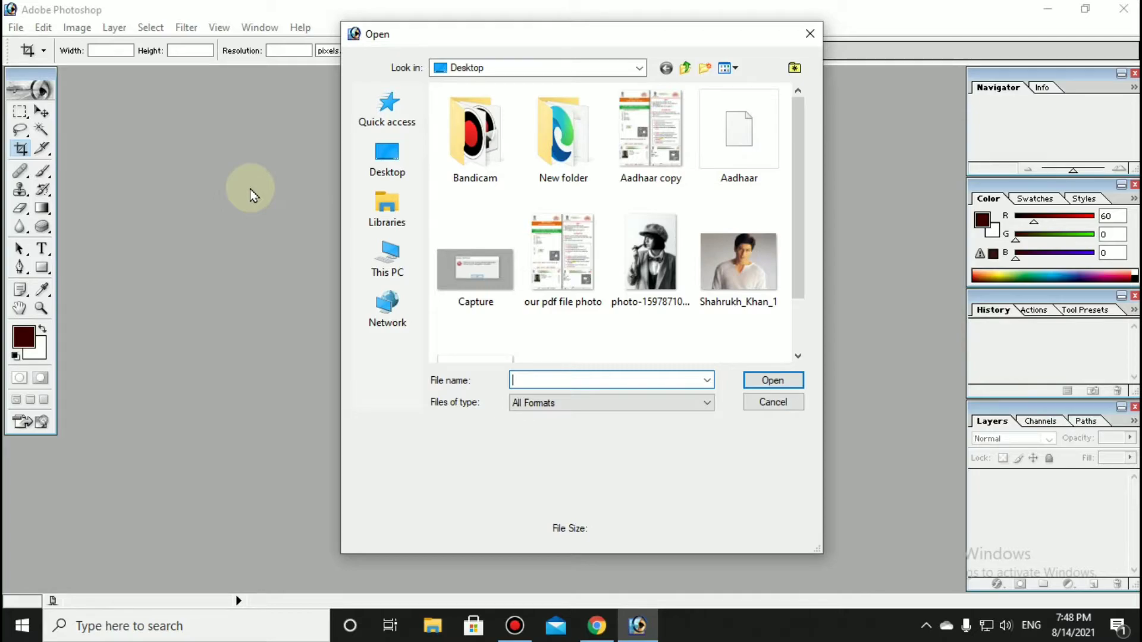
pyautogui.click(727, 298)
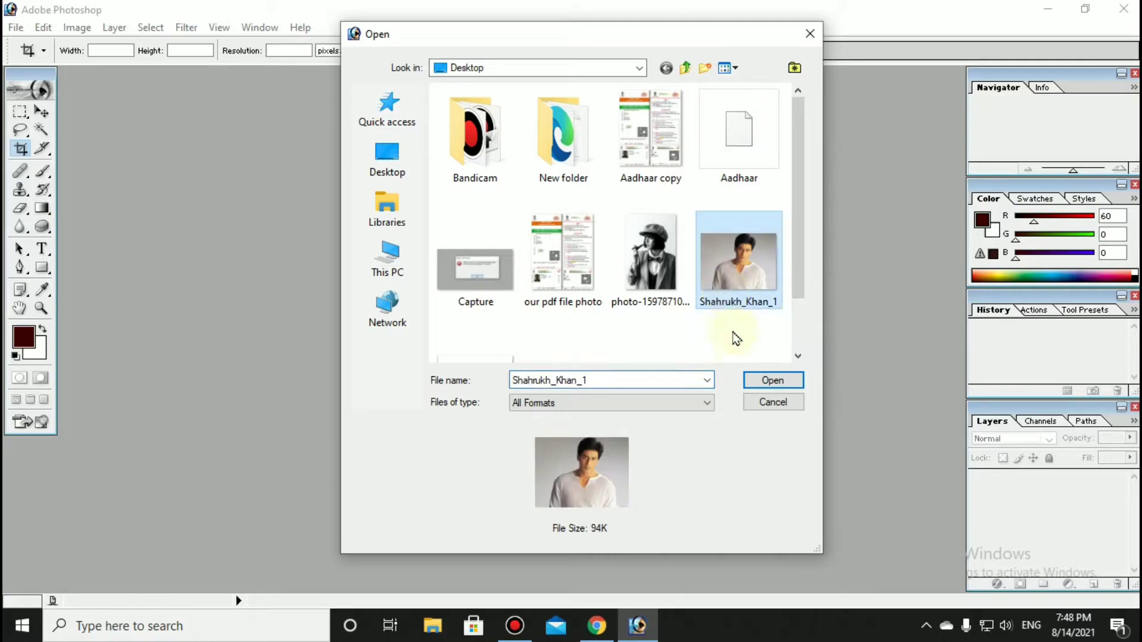
pyautogui.click(764, 383)
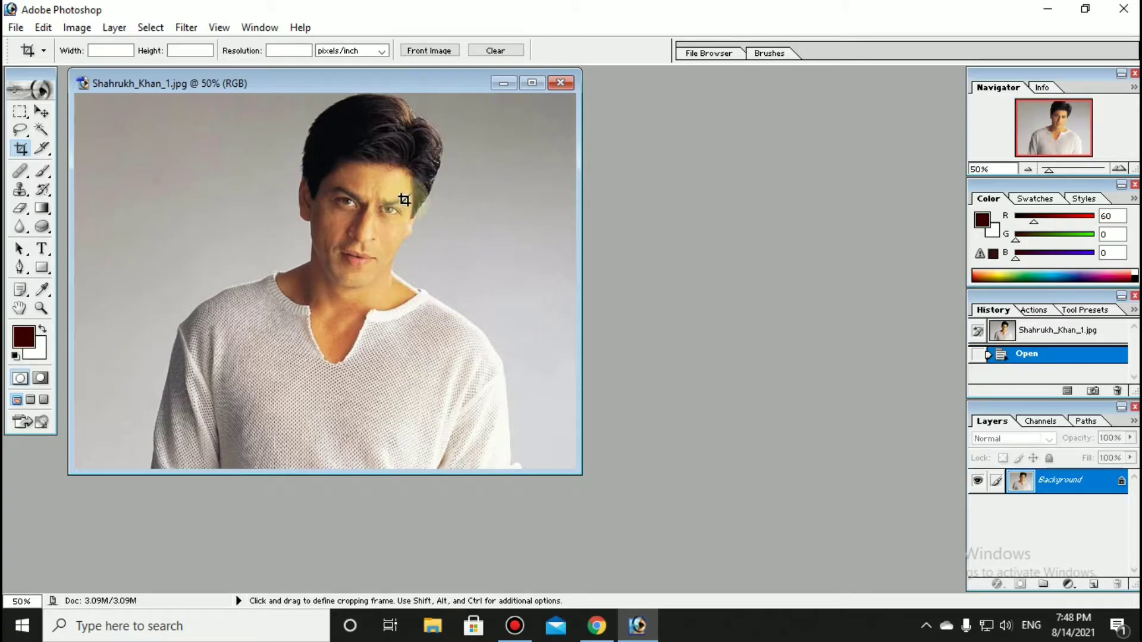
# Step: Set the Crop tool to width 35, height 45, resolution 100 pixels/cm
pyautogui.moveTo(312, 94)
pyautogui.mouseDown()
pyautogui.moveTo(376, 127)
pyautogui.moveTo(347, 111)
pyautogui.mouseUp()
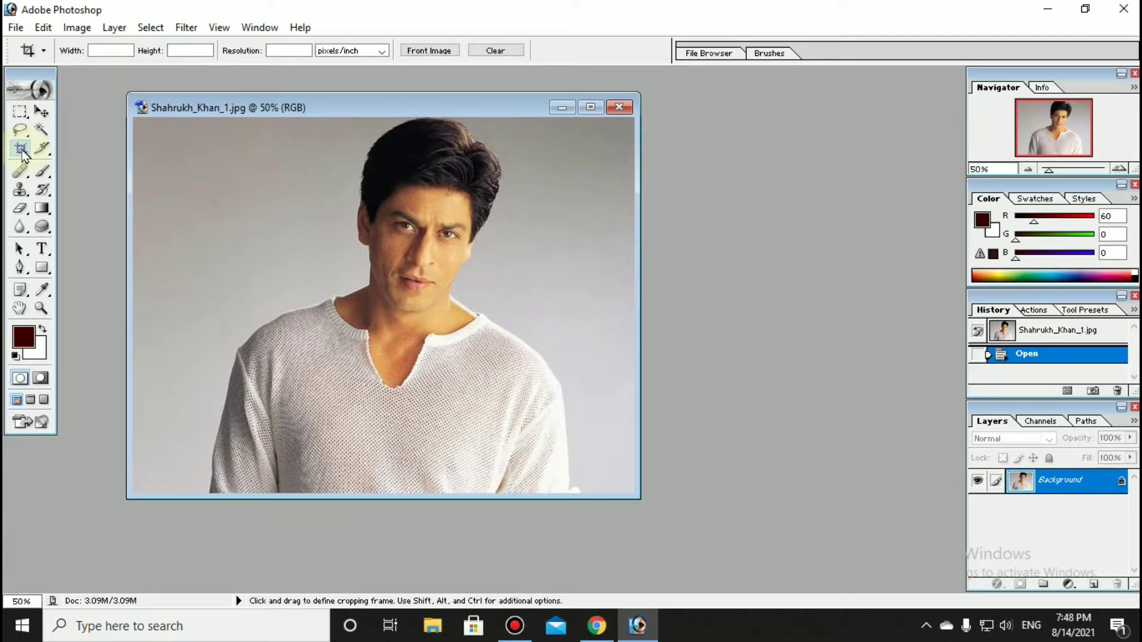
pyautogui.click(113, 51)
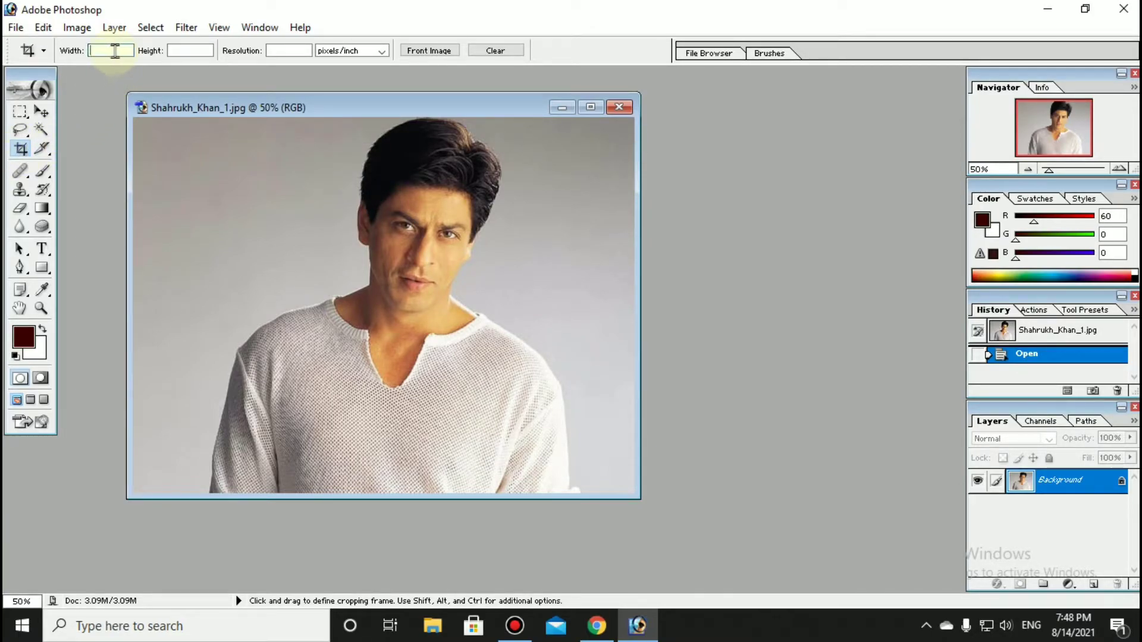
pyautogui.write('35')
pyautogui.click(190, 51)
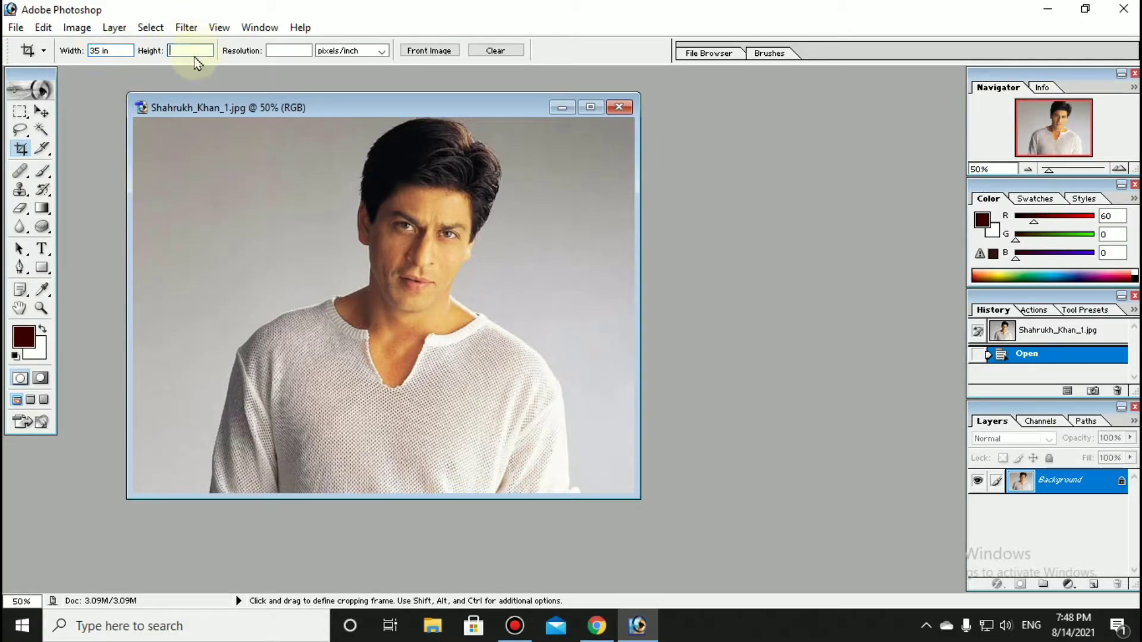
pyautogui.write('45')
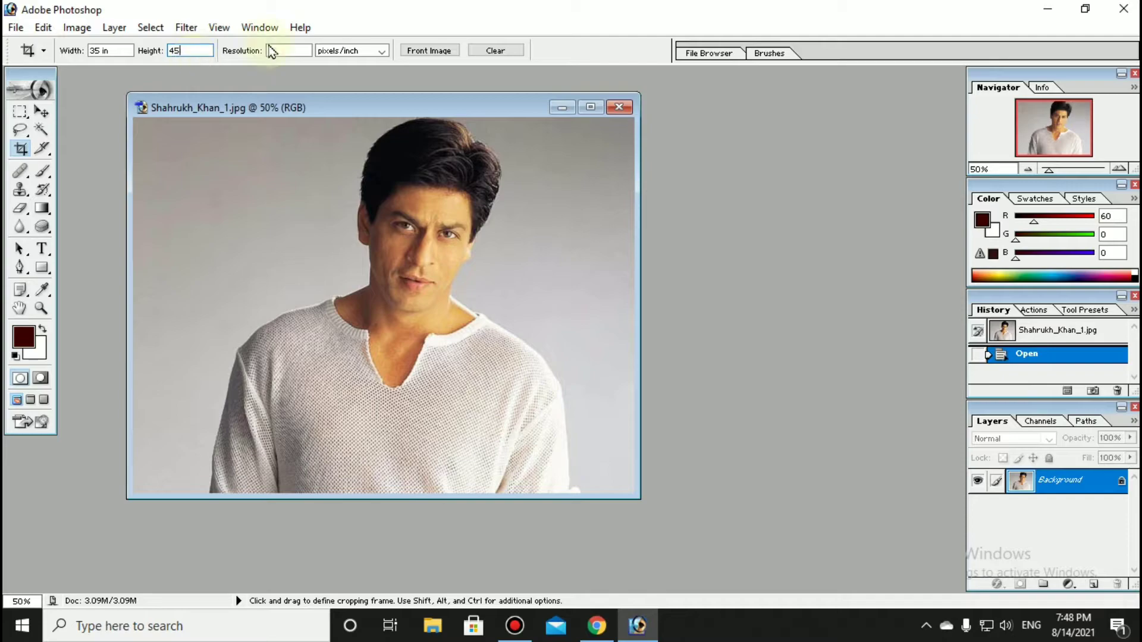
pyautogui.click(291, 51)
pyautogui.write('100')
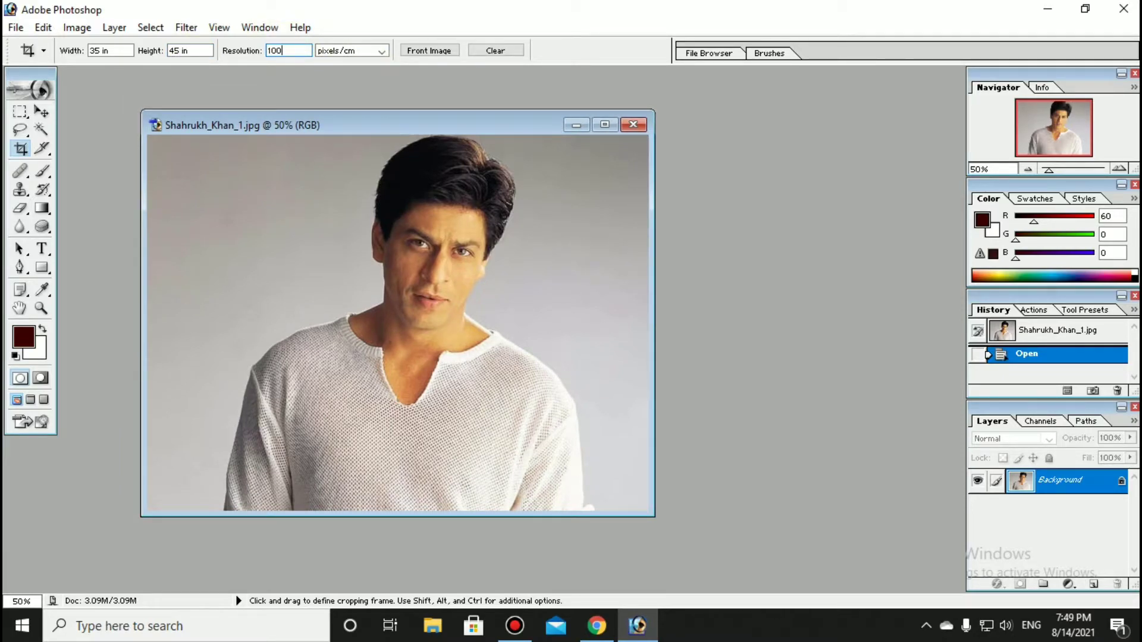
pyautogui.click(376, 51)
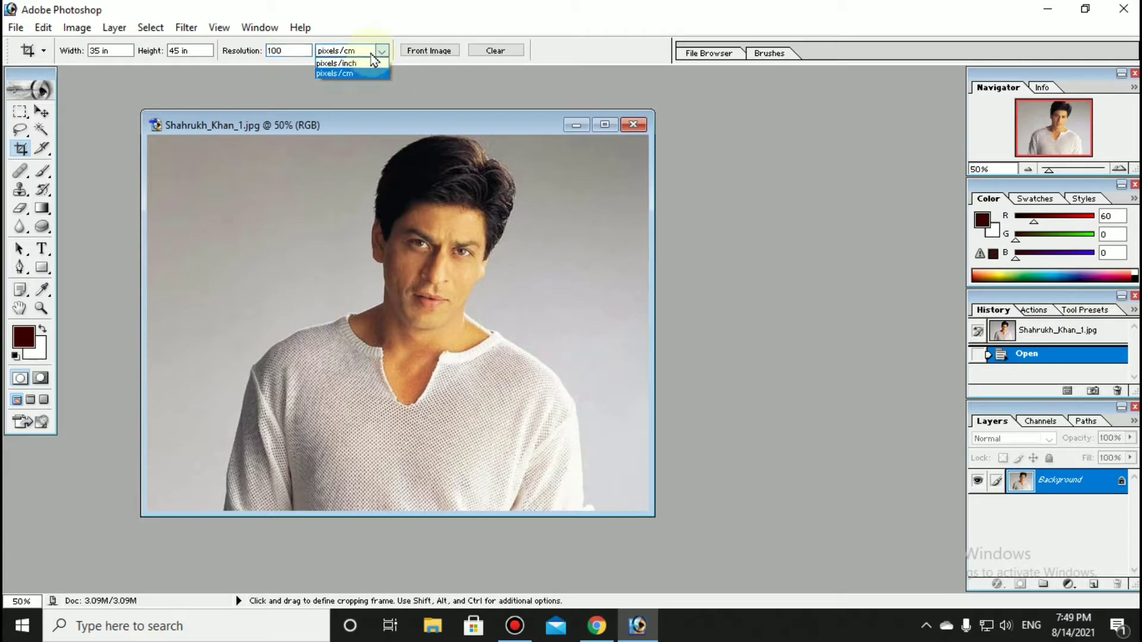
pyautogui.click(368, 77)
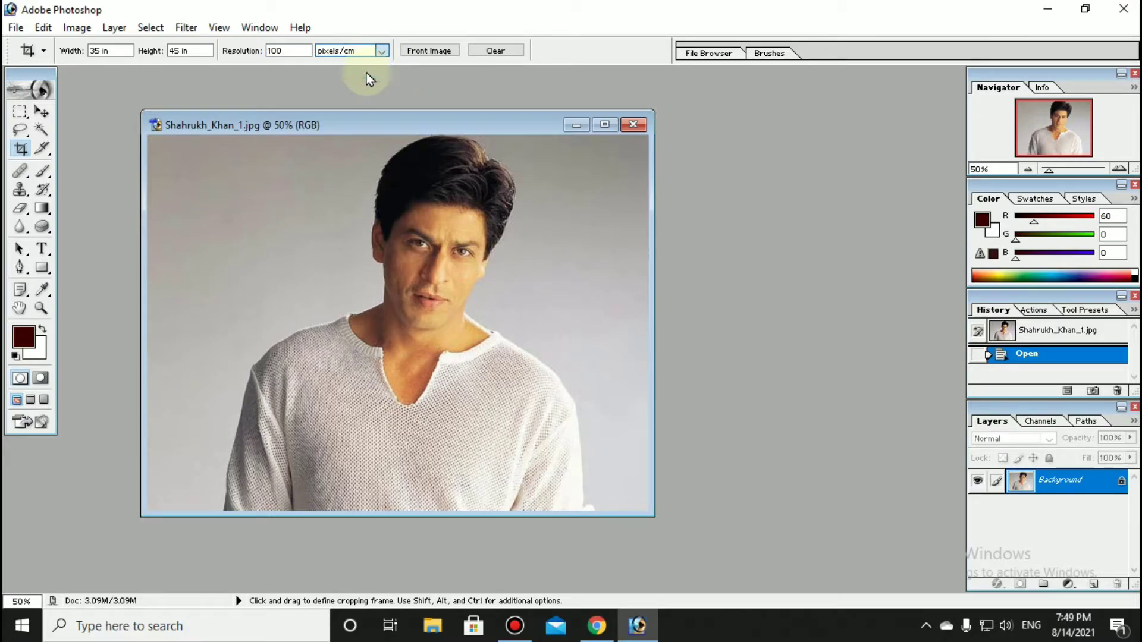
# Step: Draw a crop frame around the figure, centre it on the face, and apply it
pyautogui.moveTo(260, 136); pyautogui.dragTo(524, 538)
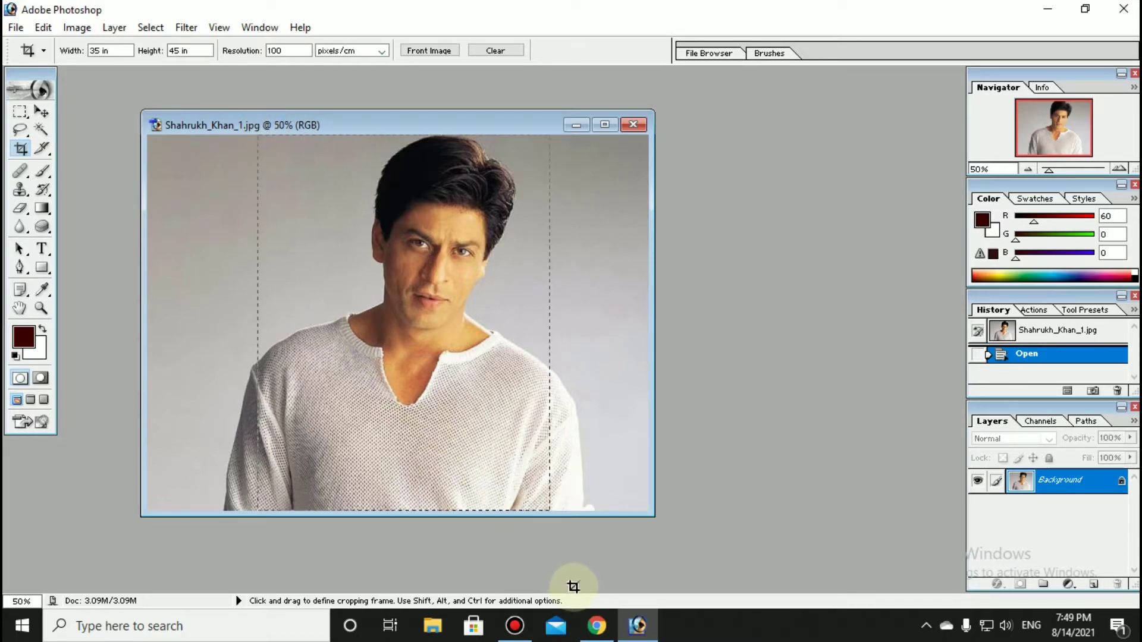
pyautogui.moveTo(524, 538); pyautogui.dragTo(575, 592)
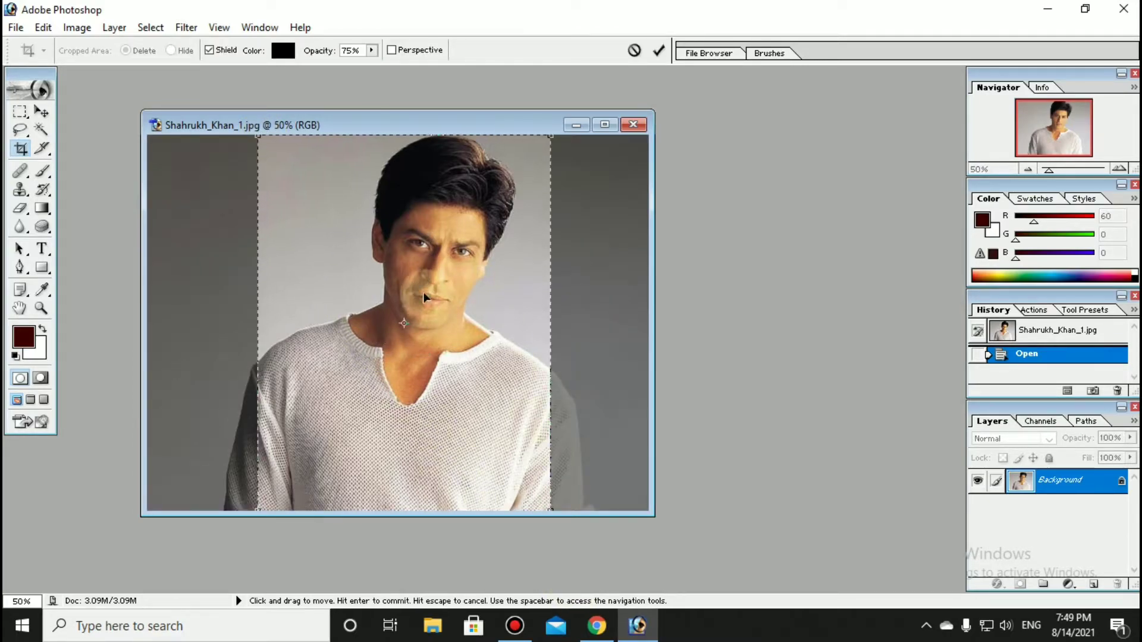
pyautogui.moveTo(409, 336); pyautogui.dragTo(432, 338)
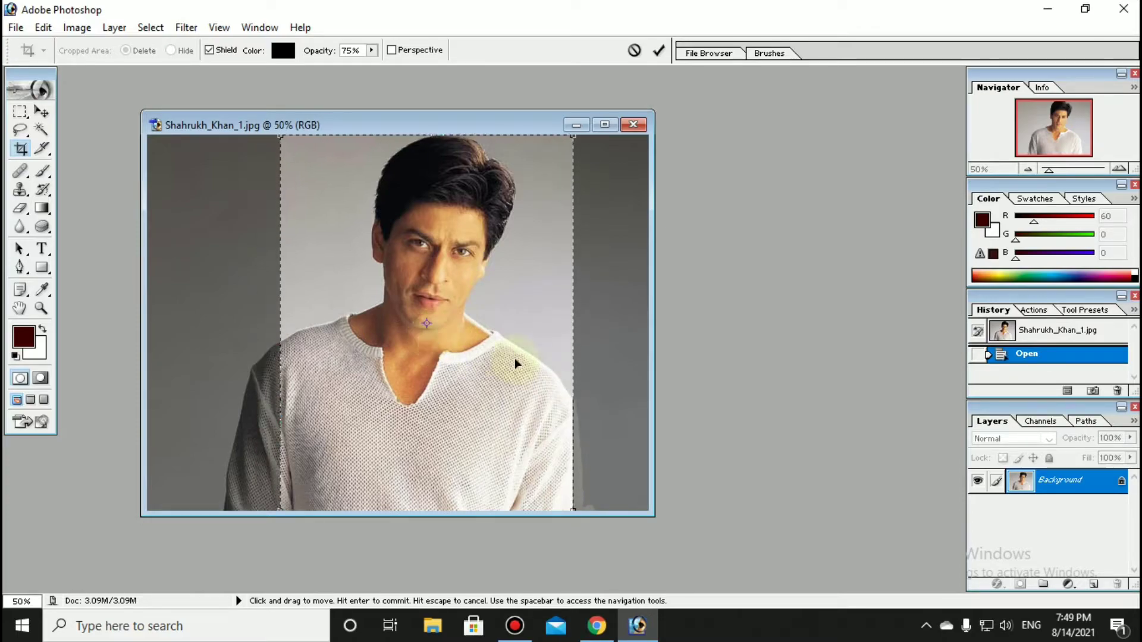
pyautogui.press('Return')
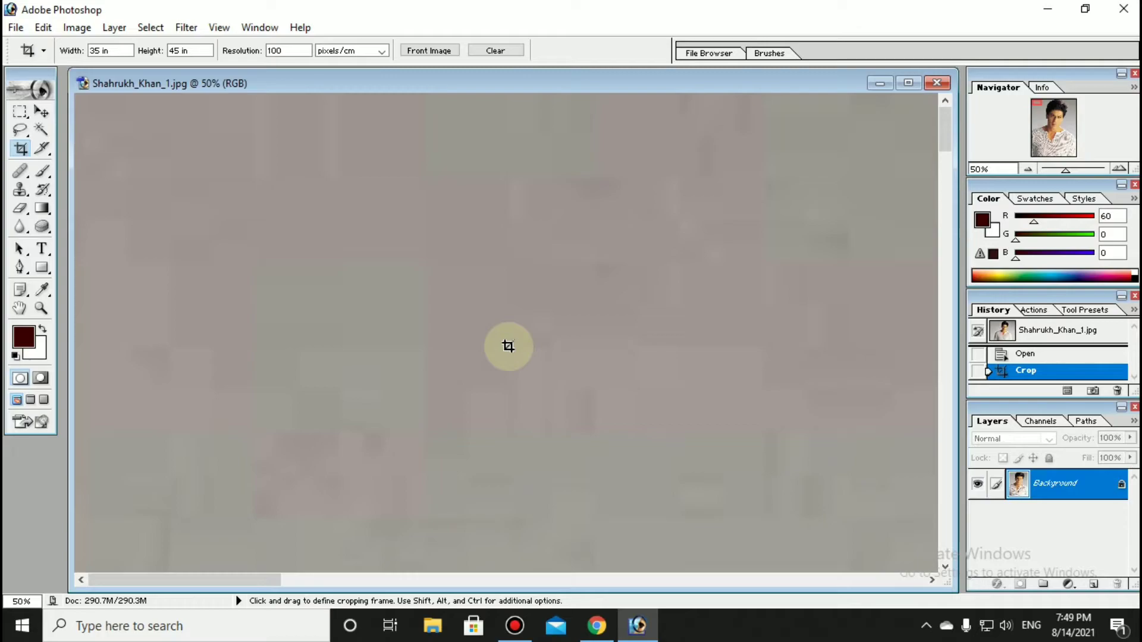
# Step: Fit the cropped portrait on screen and resize its window to sit snugly around it
pyautogui.press('ctrl')
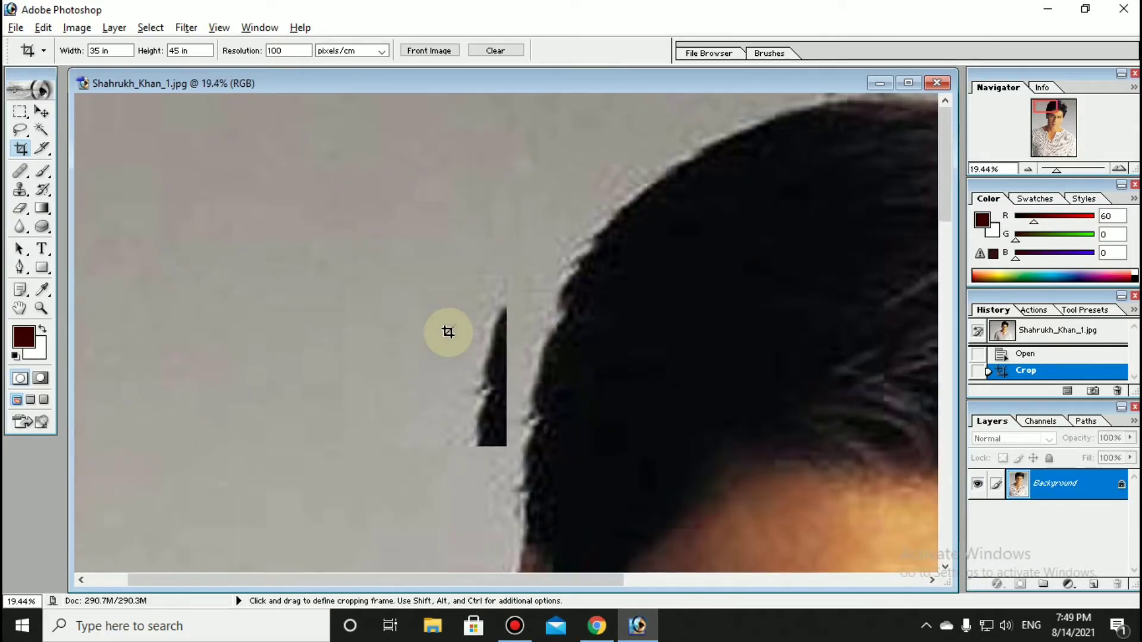
pyautogui.hotkey('ctrl', '0')
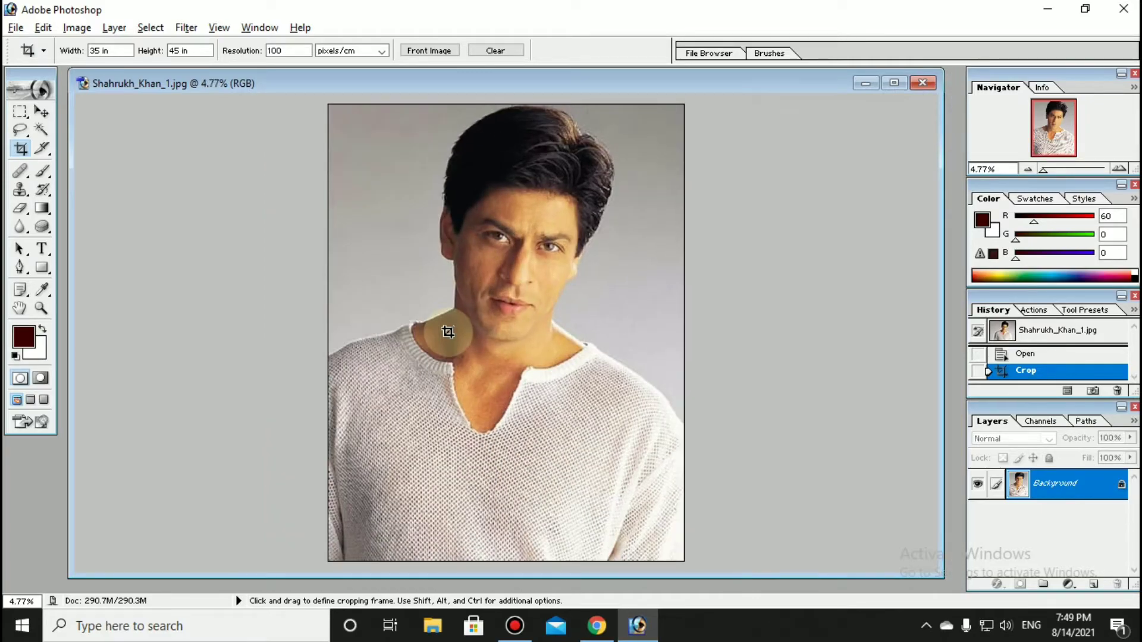
pyautogui.click(81, 82)
pyautogui.click(267, 84)
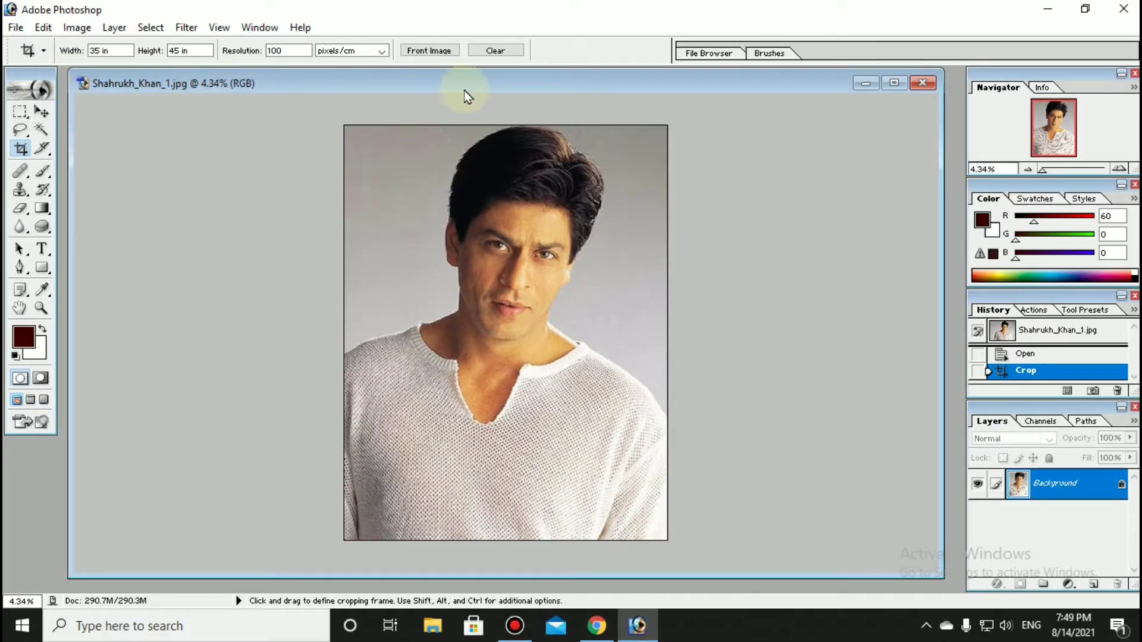
pyautogui.moveTo(601, 83); pyautogui.dragTo(601, 155)
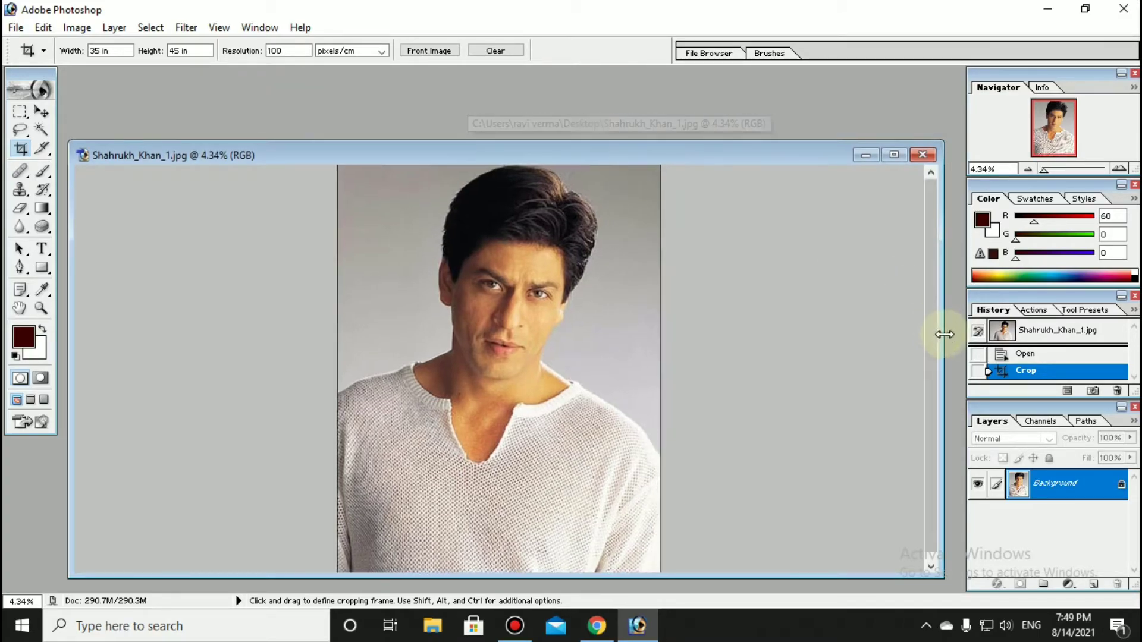
pyautogui.moveTo(944, 327); pyautogui.dragTo(409, 333)
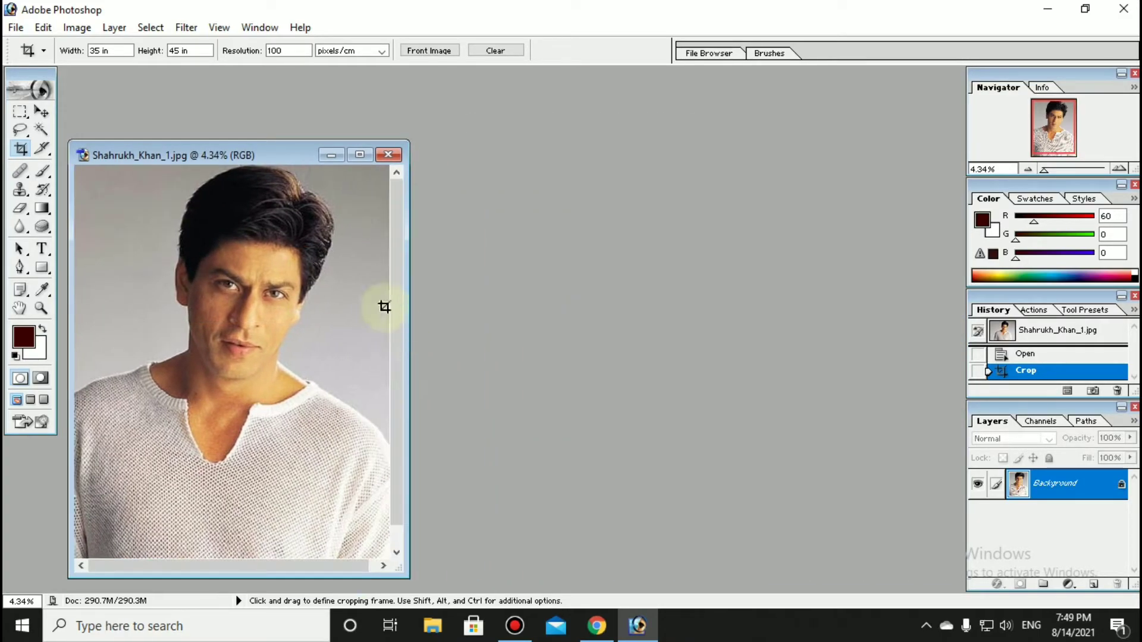
pyautogui.moveTo(241, 132); pyautogui.dragTo(236, 82)
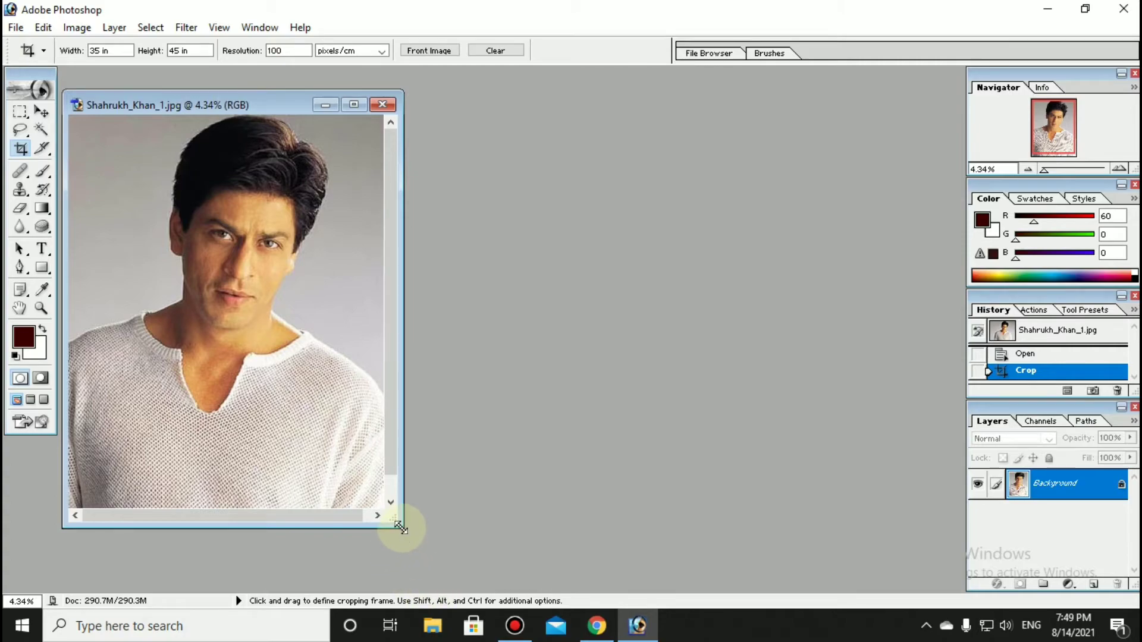
pyautogui.moveTo(396, 528); pyautogui.dragTo(437, 552)
# Step: Duplicate the cropped portrait and fit the copy's window to the right of the original
pyautogui.rightClick(136, 105)
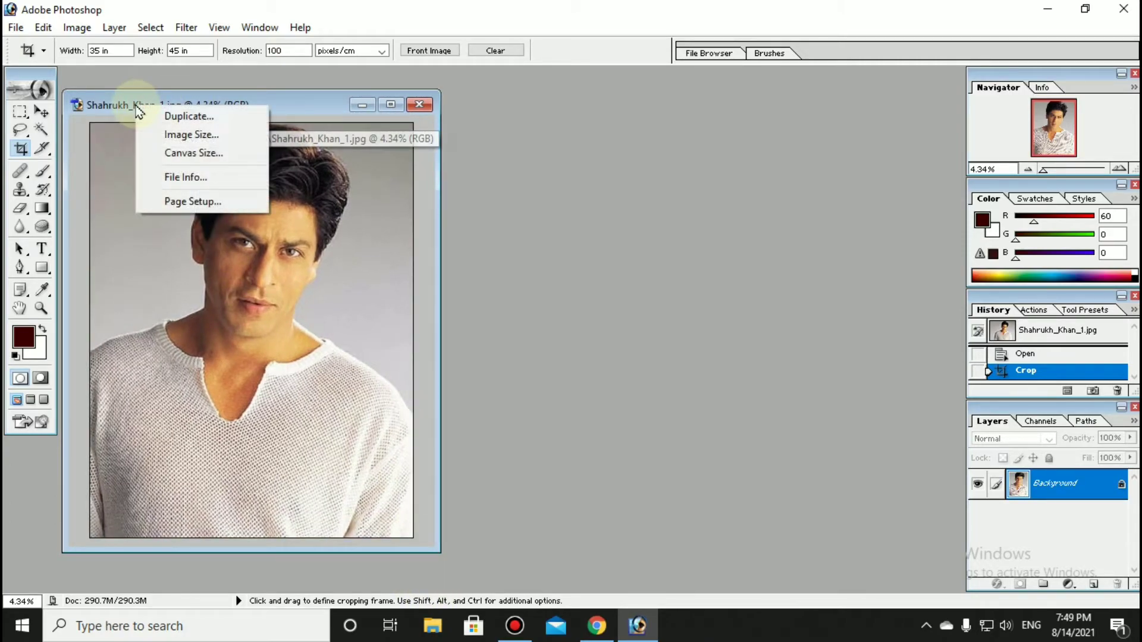
pyautogui.click(221, 121)
pyautogui.click(708, 297)
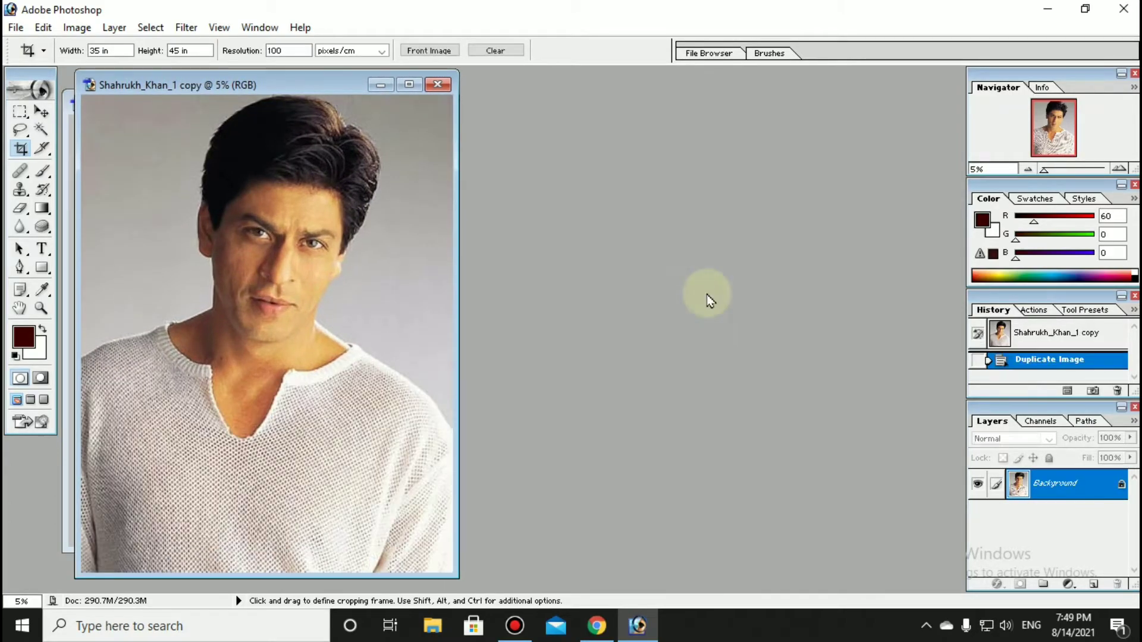
pyautogui.moveTo(268, 84); pyautogui.dragTo(641, 82)
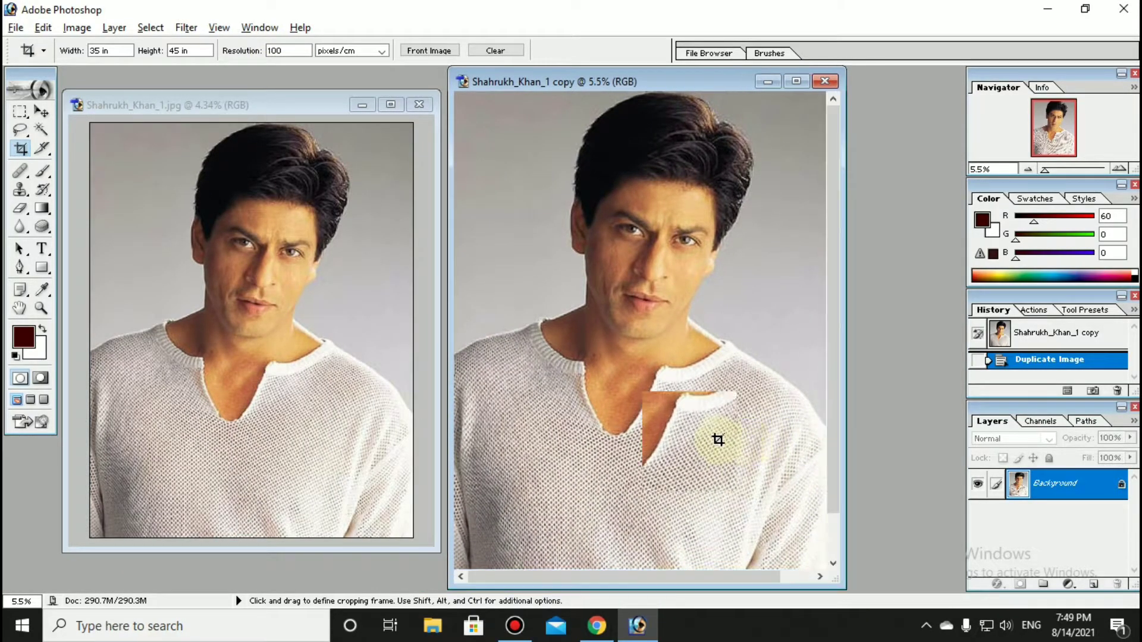
pyautogui.hotkey('ctrl', '0')
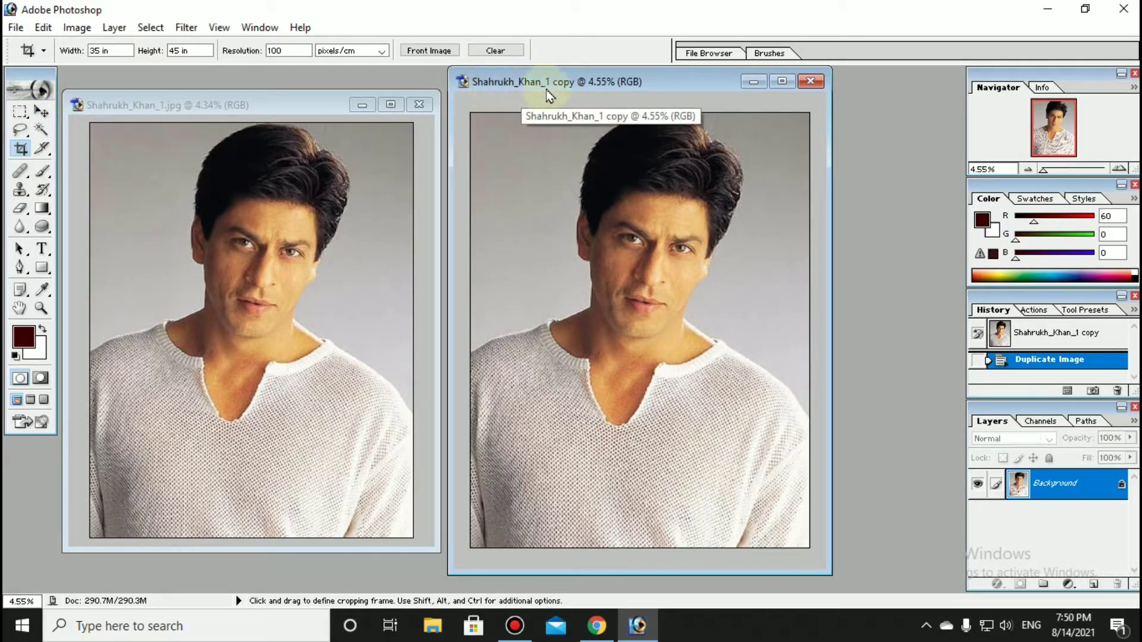
# Step: Select all of the copy's canvas, try Image > Adjustments > Desaturate, then undo it
pyautogui.moveTo(560, 84)
pyautogui.mouseDown()
pyautogui.moveTo(579, 94)
pyautogui.moveTo(519, 95)
pyautogui.mouseUp()
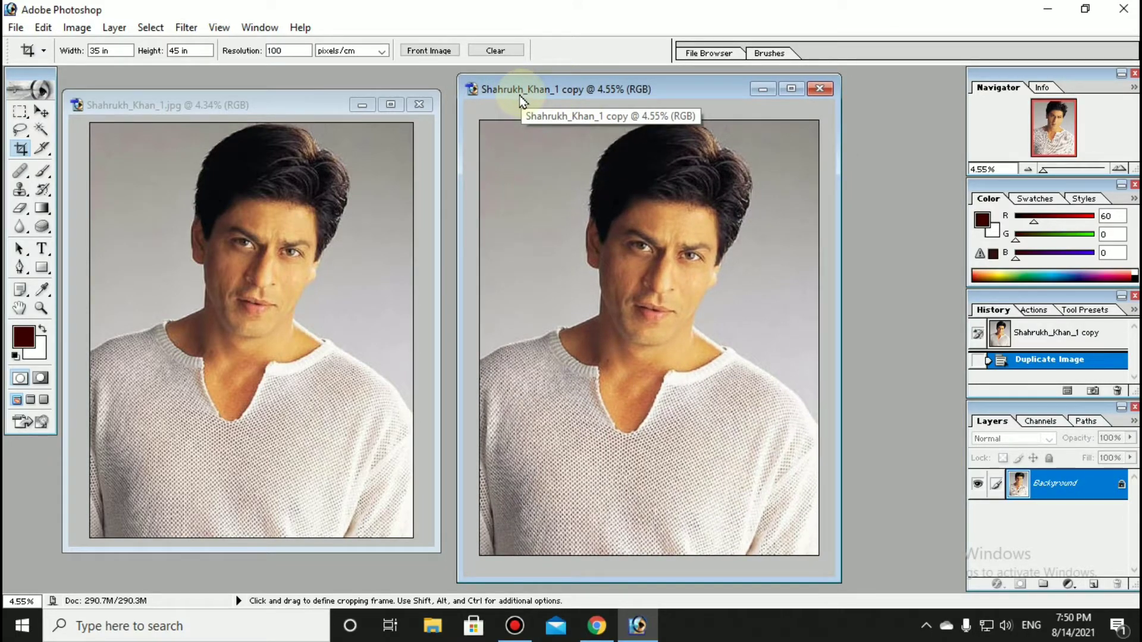
pyautogui.hotkey('ctrl', 'a')
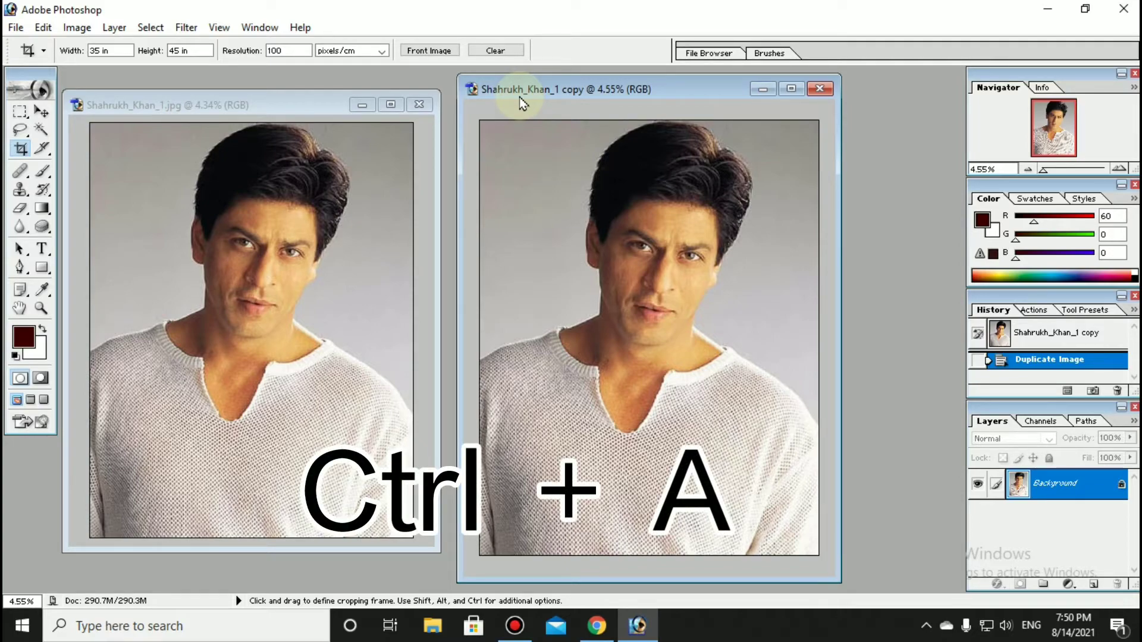
pyautogui.hotkey('ctrl', 'a')
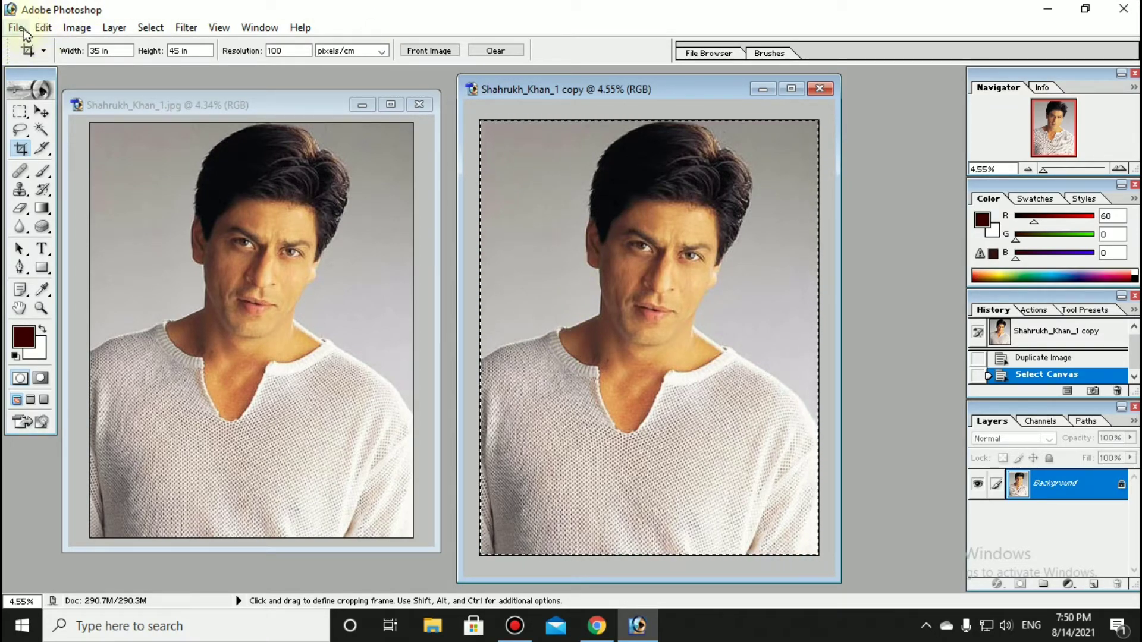
pyautogui.click(69, 31)
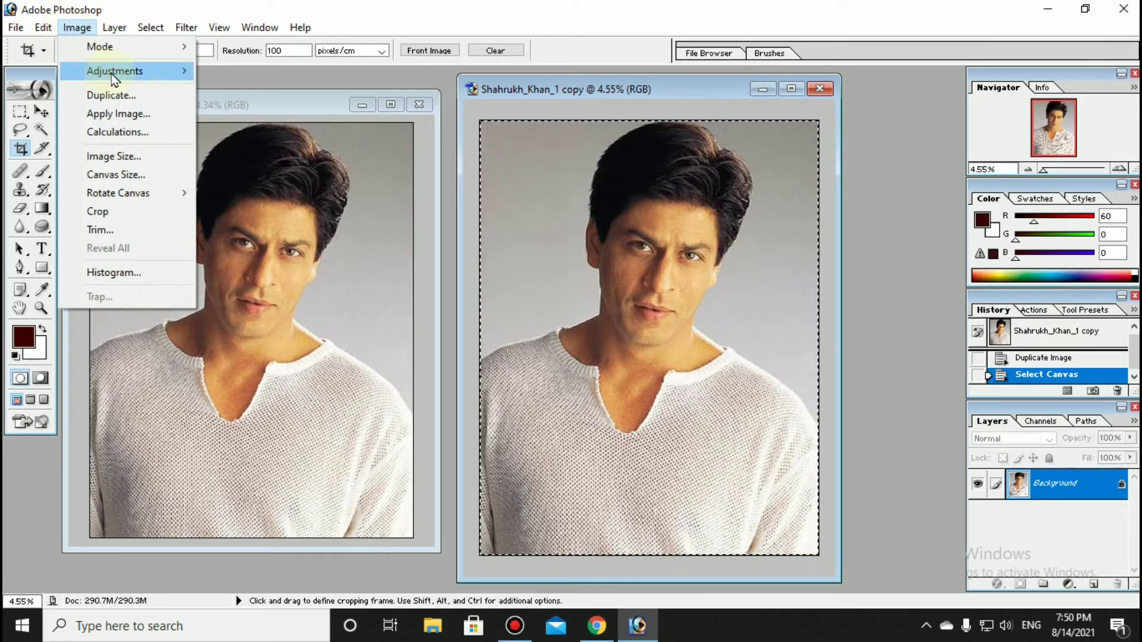
pyautogui.moveTo(114, 70)
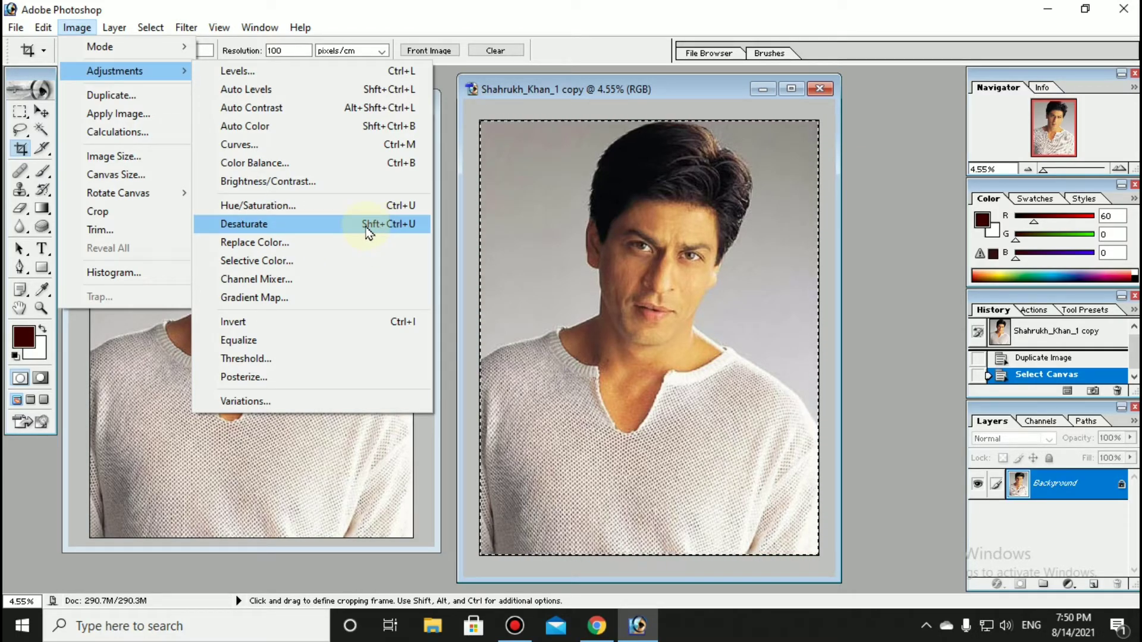
pyautogui.click(367, 230)
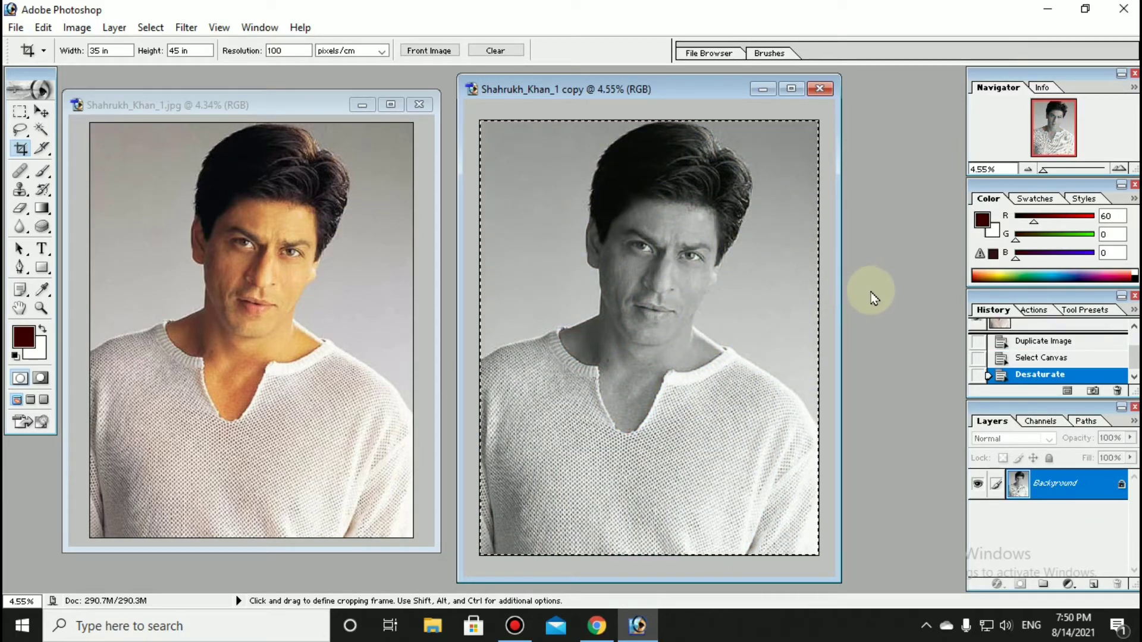
pyautogui.hotkey('ctrl', 'z')
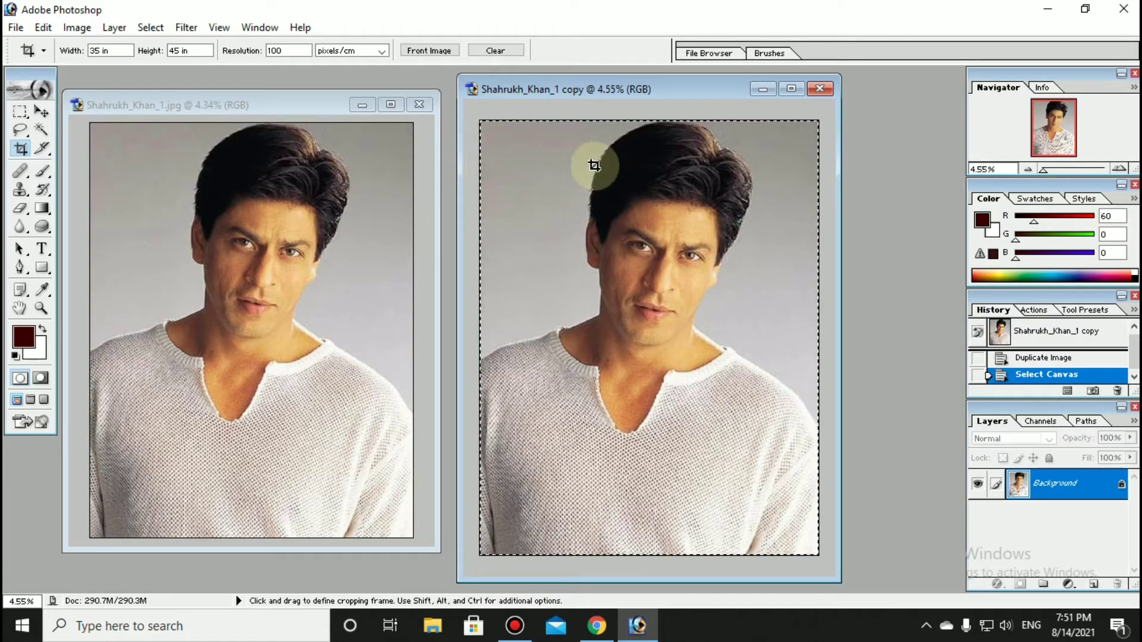
# Step: Switch the copy to Image > Mode > Grayscale, accepting the discard of colour information
pyautogui.click(78, 30)
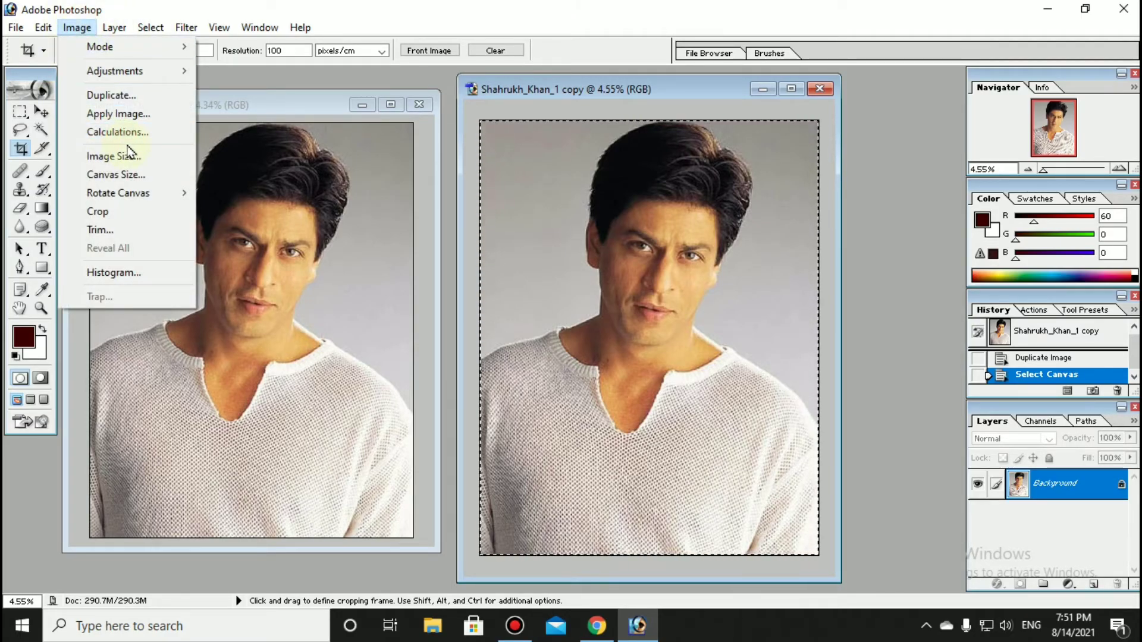
pyautogui.moveTo(100, 46)
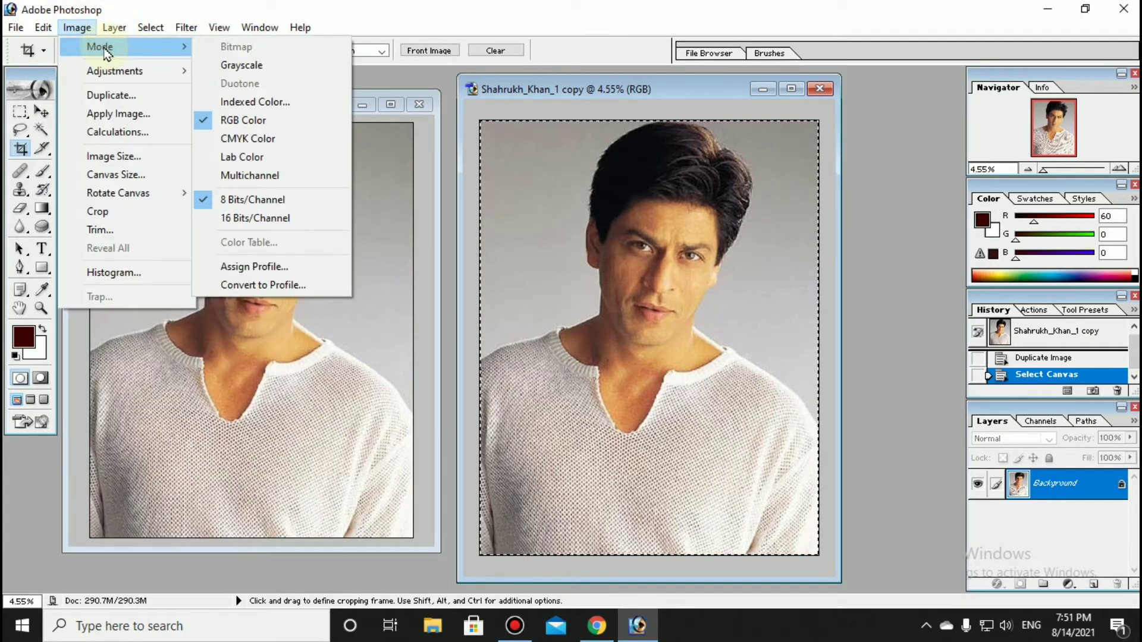
pyautogui.click(241, 65)
pyautogui.click(562, 243)
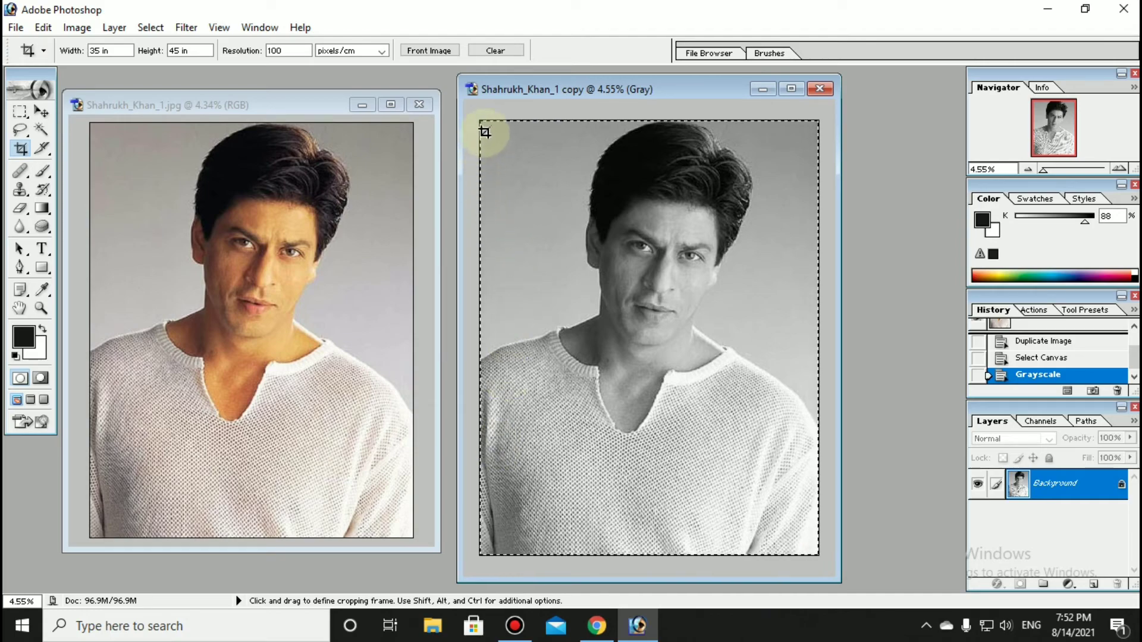
# Step: Deselect the grayscale copy, then resize its window and move it beside the colour original
pyautogui.hotkey('ctrl', 'd')
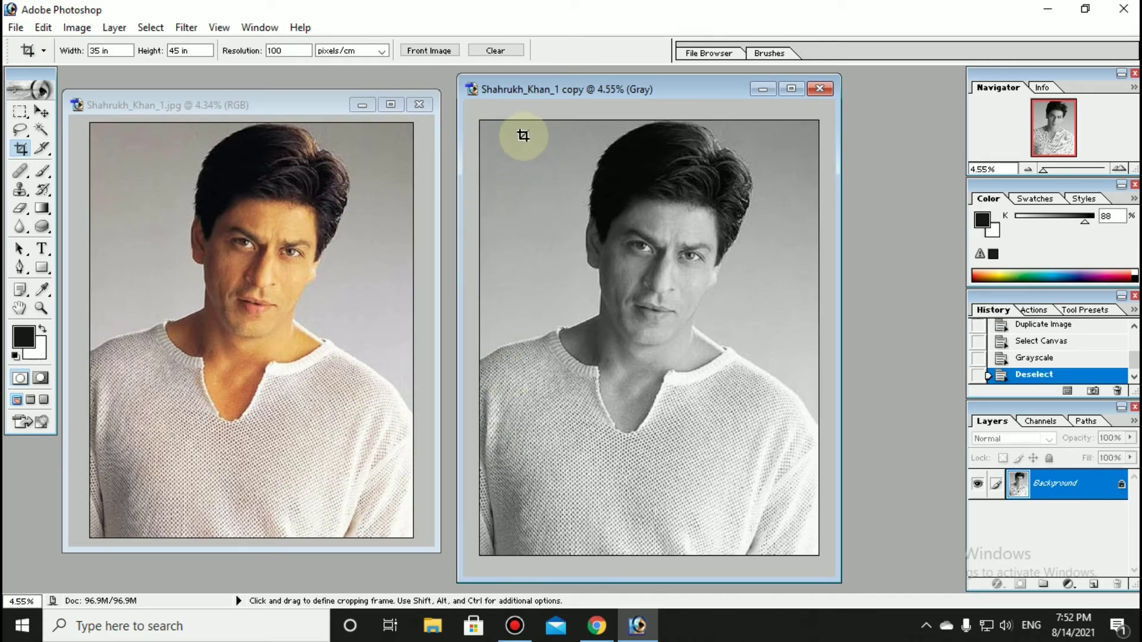
pyautogui.moveTo(469, 83); pyautogui.dragTo(486, 102)
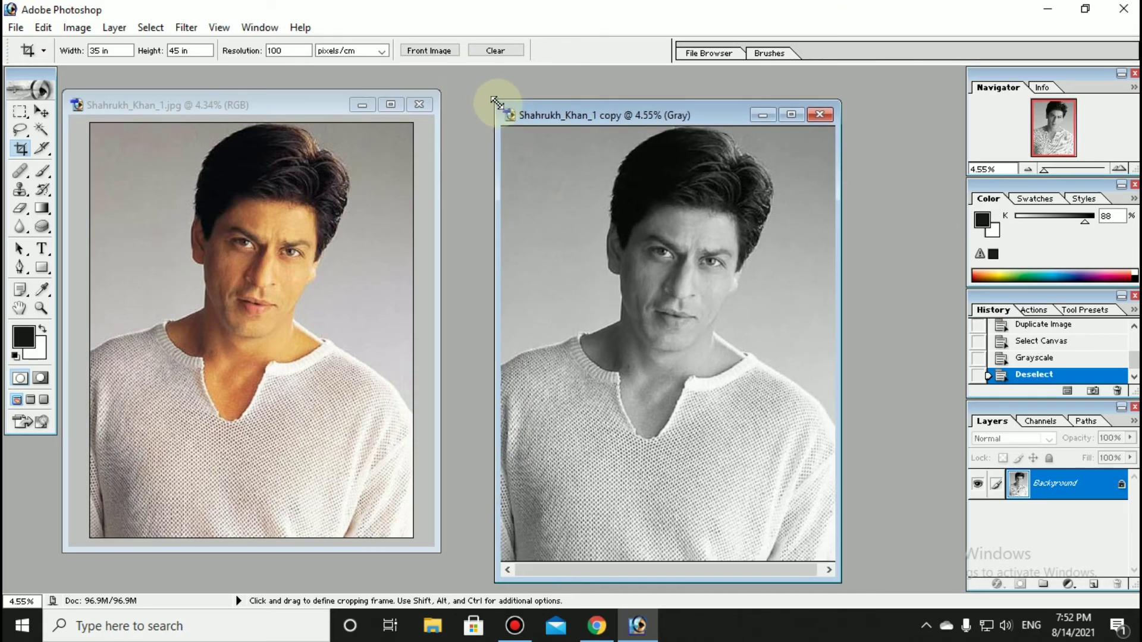
pyautogui.moveTo(593, 119); pyautogui.dragTo(552, 101)
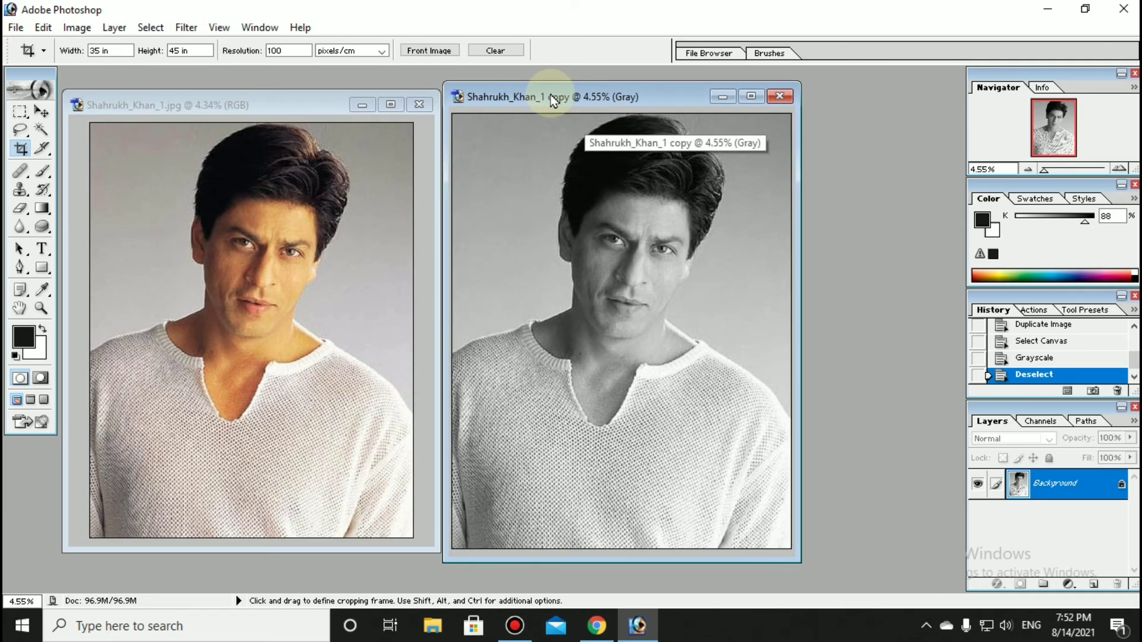